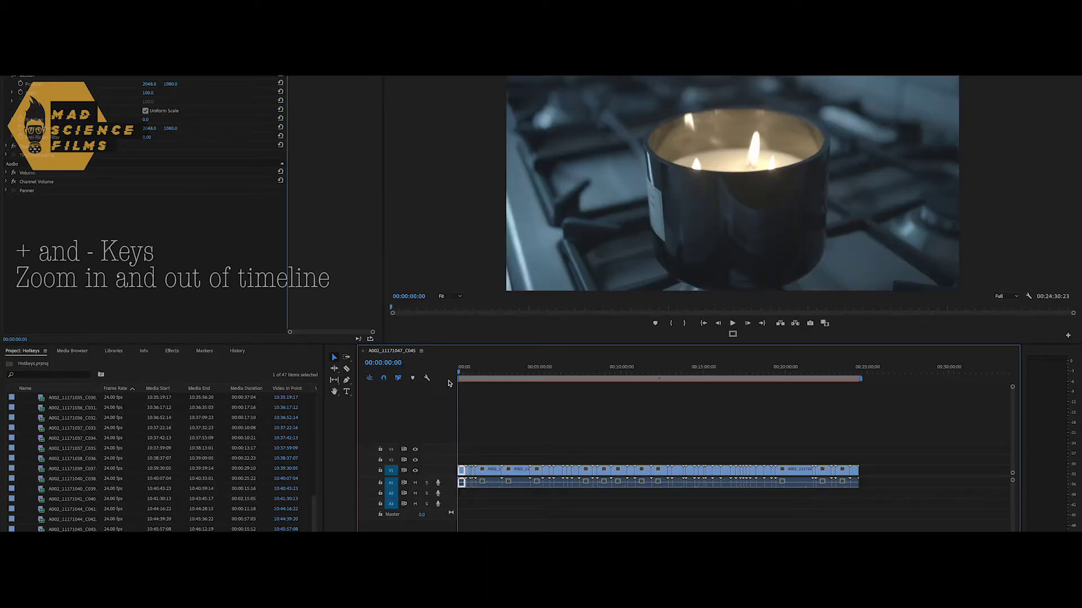
# Step: Zoom the timeline in and out with + and -, ending on a 15-second ruler scale
pyautogui.press('=')
pyautogui.press('=')
pyautogui.press('=')
pyautogui.press('=')
pyautogui.press('=')
pyautogui.press('=')
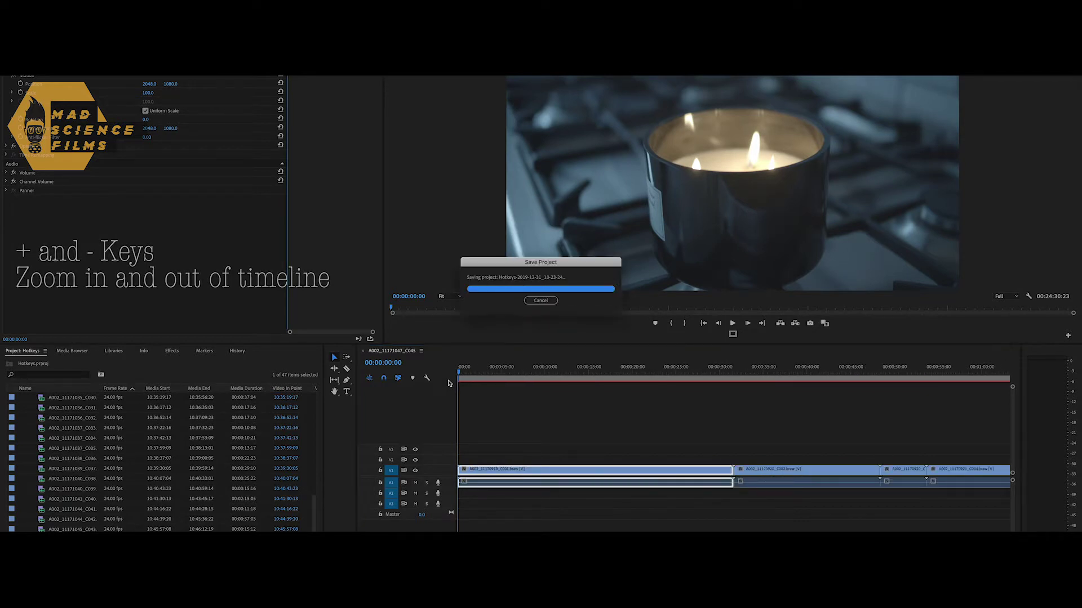
pyautogui.press('-')
pyautogui.press('-')
pyautogui.press('-')
pyautogui.press('-')
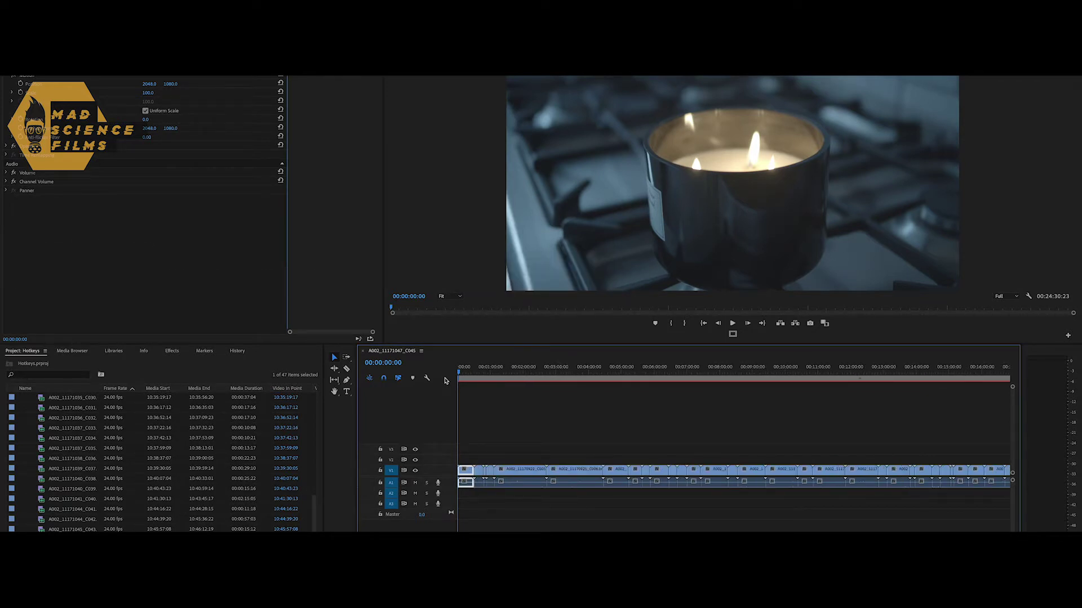
pyautogui.press('-')
pyautogui.press('=')
pyautogui.press('=')
pyautogui.press('=')
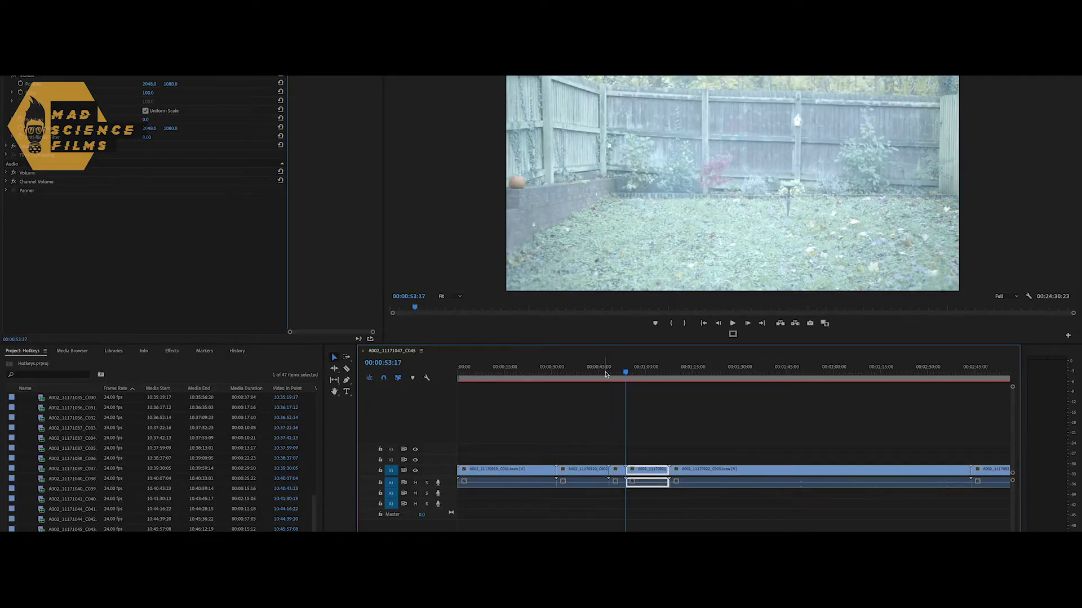
# Step: Jump the playhead between edit points, scrubbing past 00:01:24:19 and reaching 00:04:27:03
pyautogui.press('Down')
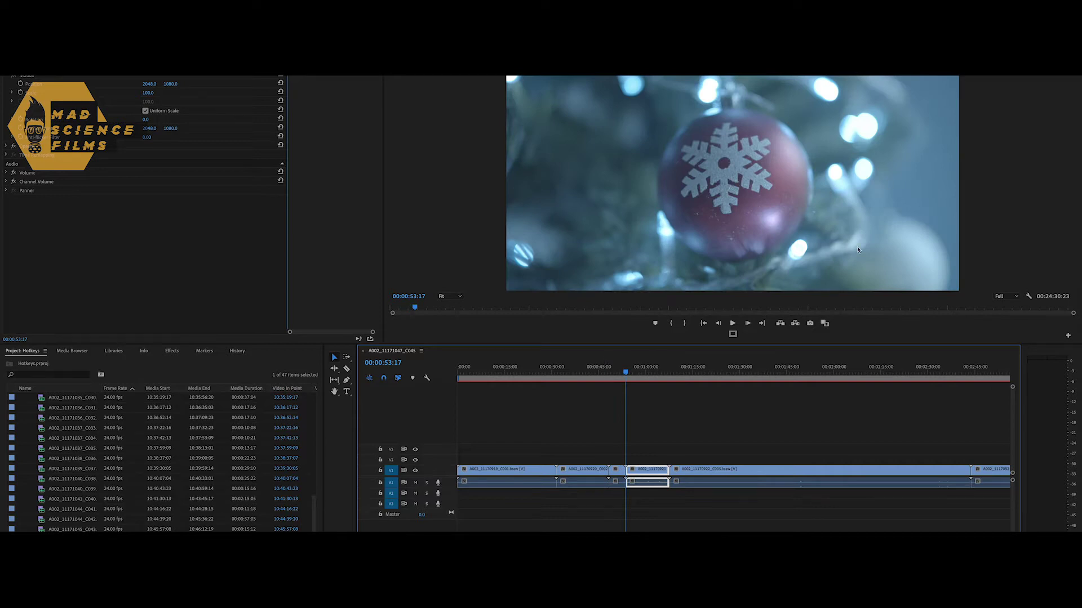
pyautogui.moveTo(628, 371); pyautogui.dragTo(726, 376)
pyautogui.press('-')
pyautogui.press('Down')
pyautogui.press('Down')
pyautogui.press('Up')
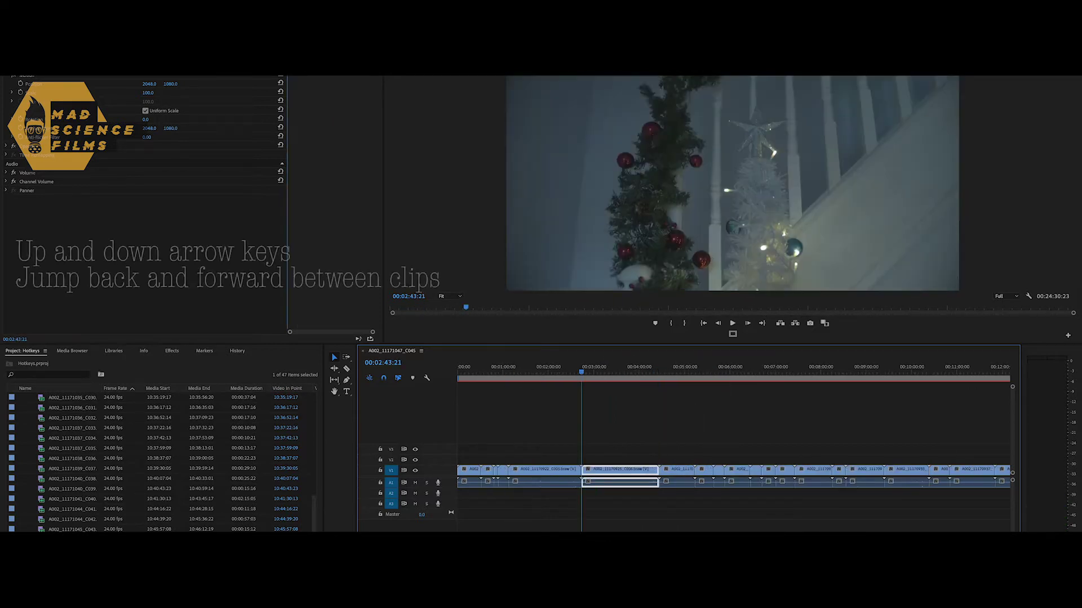
pyautogui.press('Down')
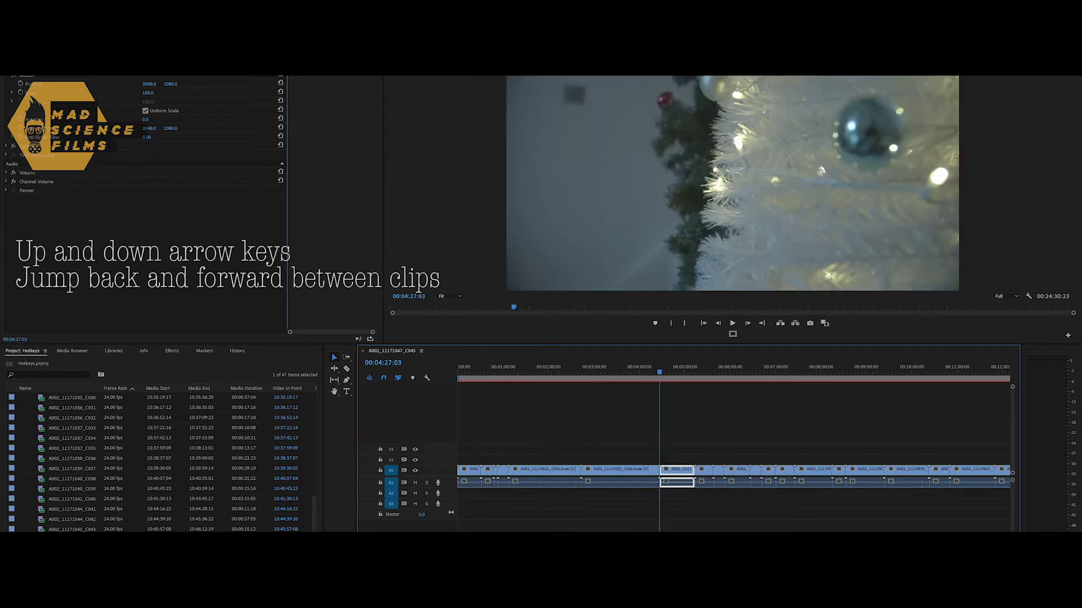
pyautogui.press('Down')
# Step: Step back through edit points, then advance single frames to 00:05:14:15 in the red-ornament clip
pyautogui.press('Up')
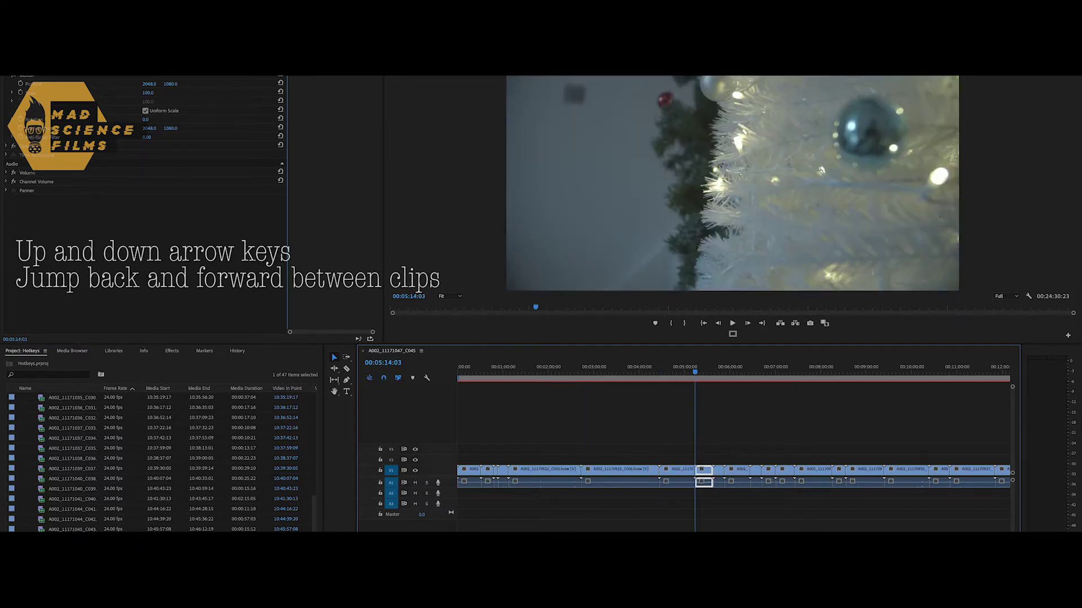
pyautogui.press('Up')
pyautogui.press('Up')
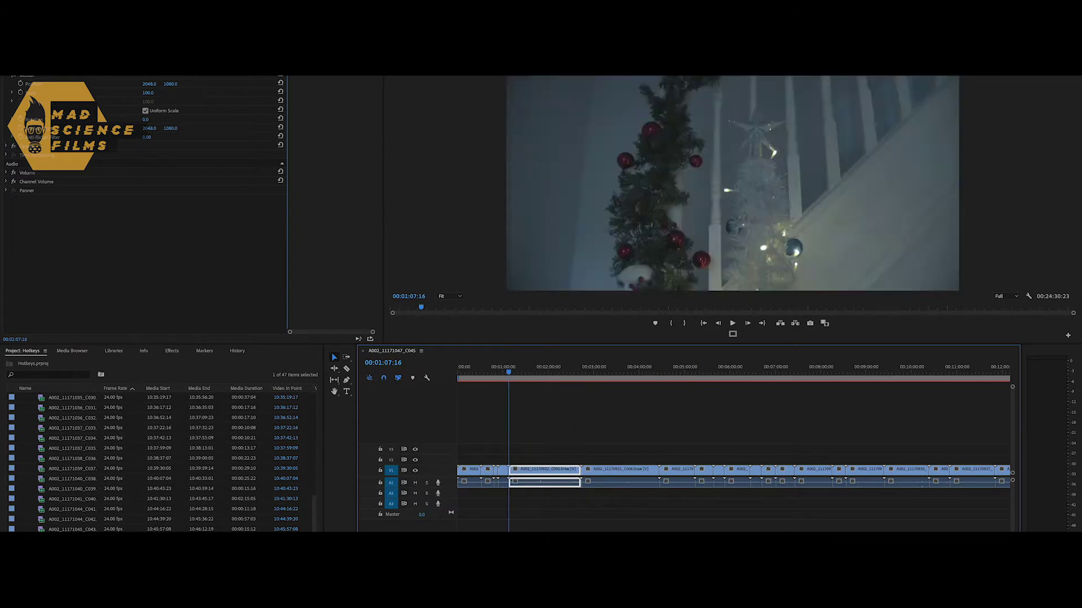
pyautogui.press('Down')
pyautogui.press('Down')
pyautogui.press('Down')
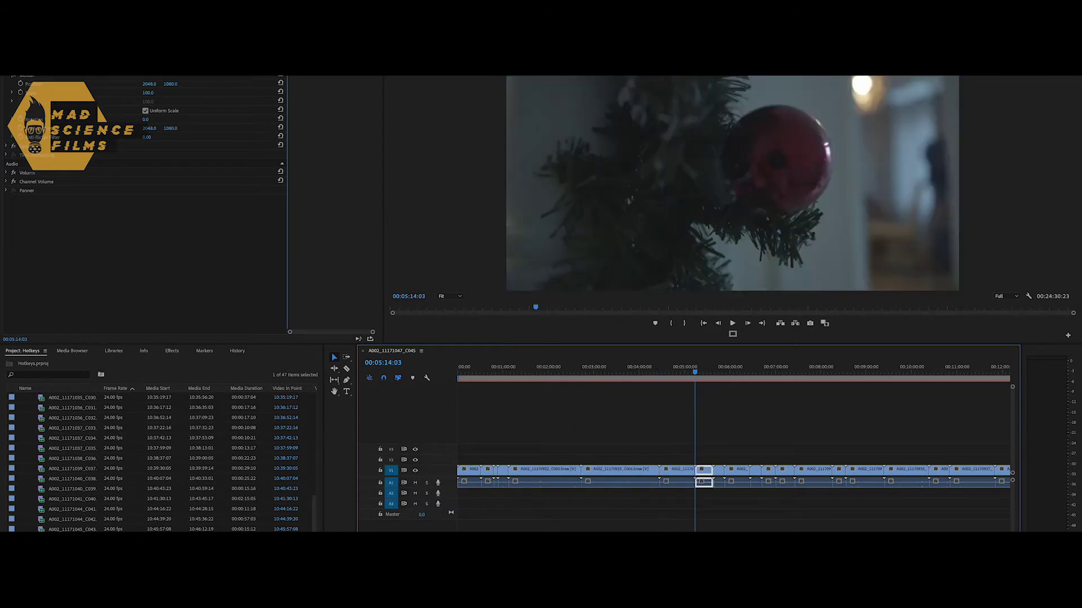
pyautogui.press('Right')
pyautogui.press('Right')
pyautogui.press('Right')
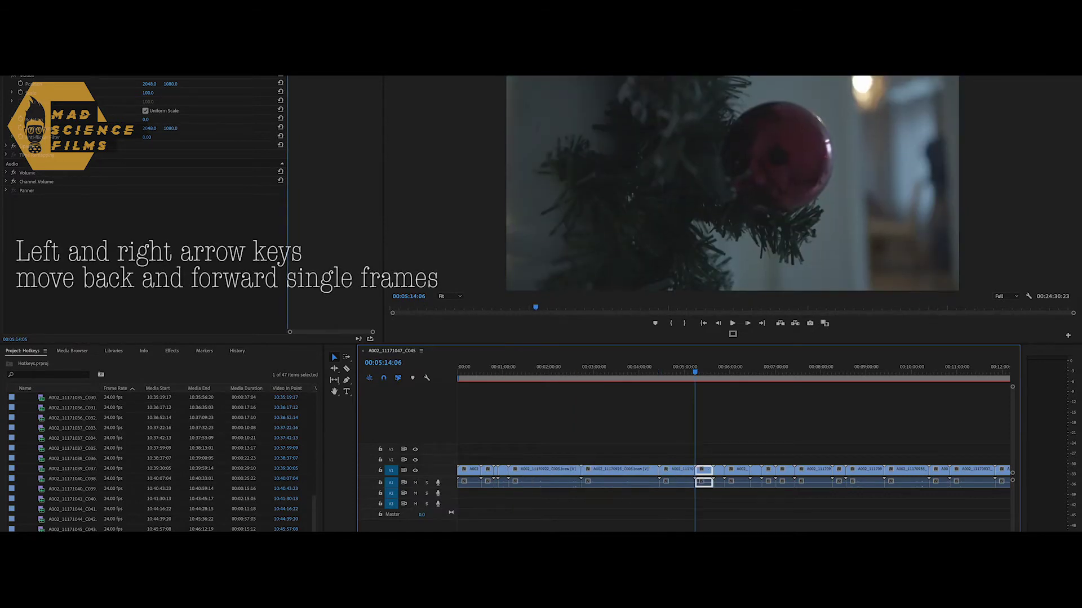
pyautogui.press('Right')
pyautogui.press('Right')
pyautogui.press('Right')
pyautogui.press('Right')
pyautogui.press('Right')
pyautogui.press('Right')
pyautogui.press('Right')
pyautogui.press('Right')
pyautogui.press('Right')
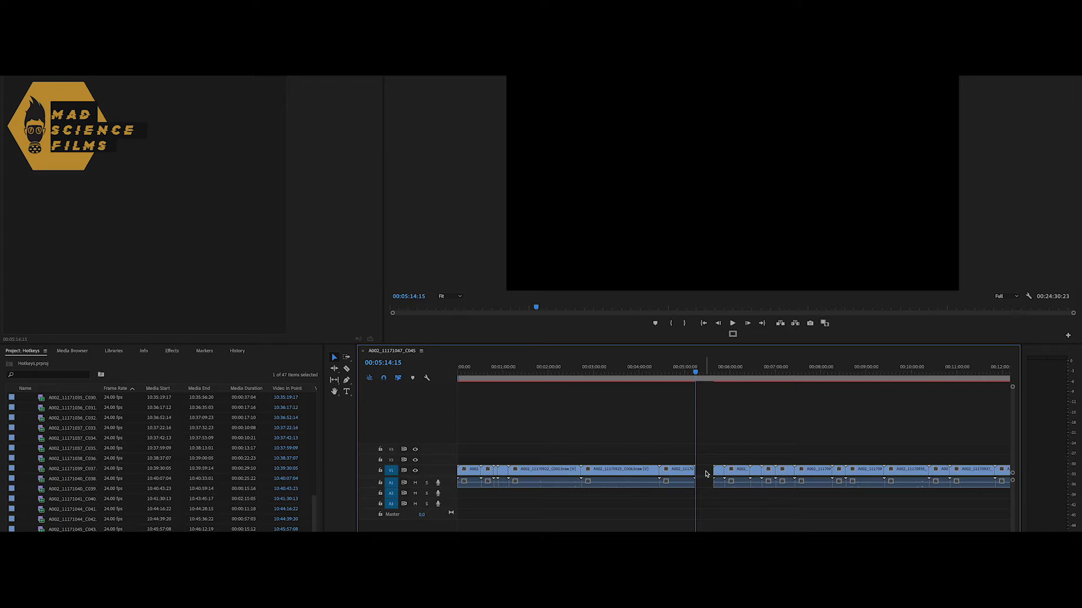
# Step: Ripple delete the empty gap on V1, undo it, then redo the deletion
pyautogui.click(706, 474)
pyautogui.press('Delete')
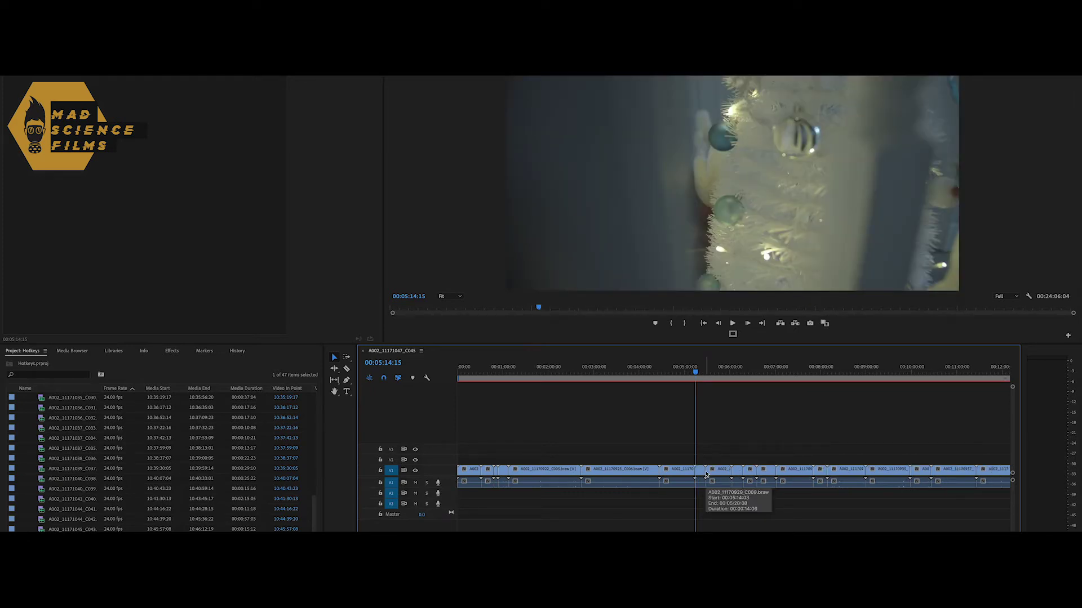
pyautogui.press('super+z')
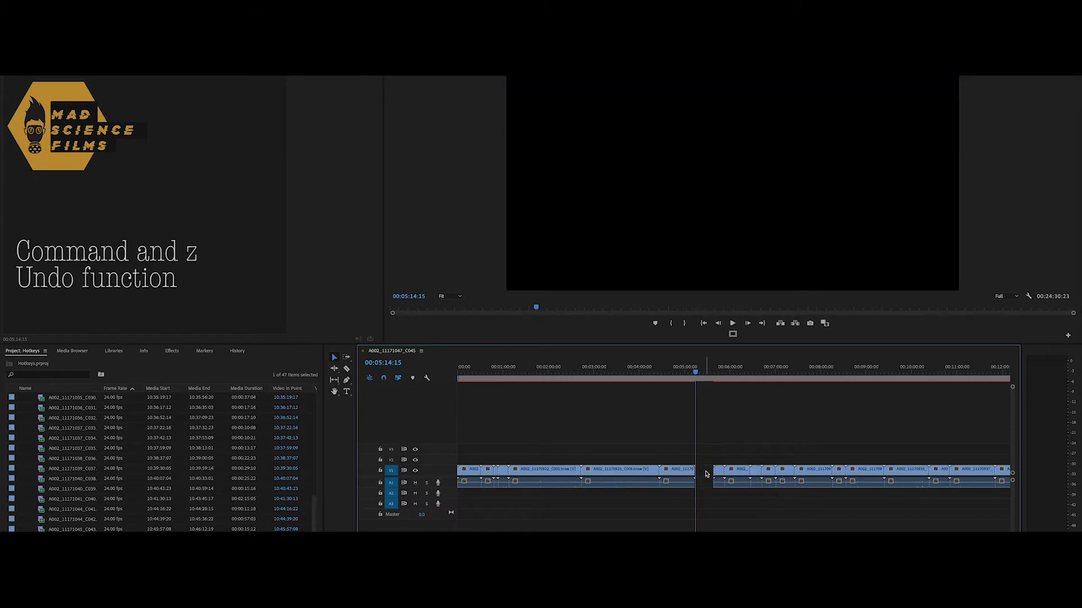
pyautogui.press('super+shift+z')
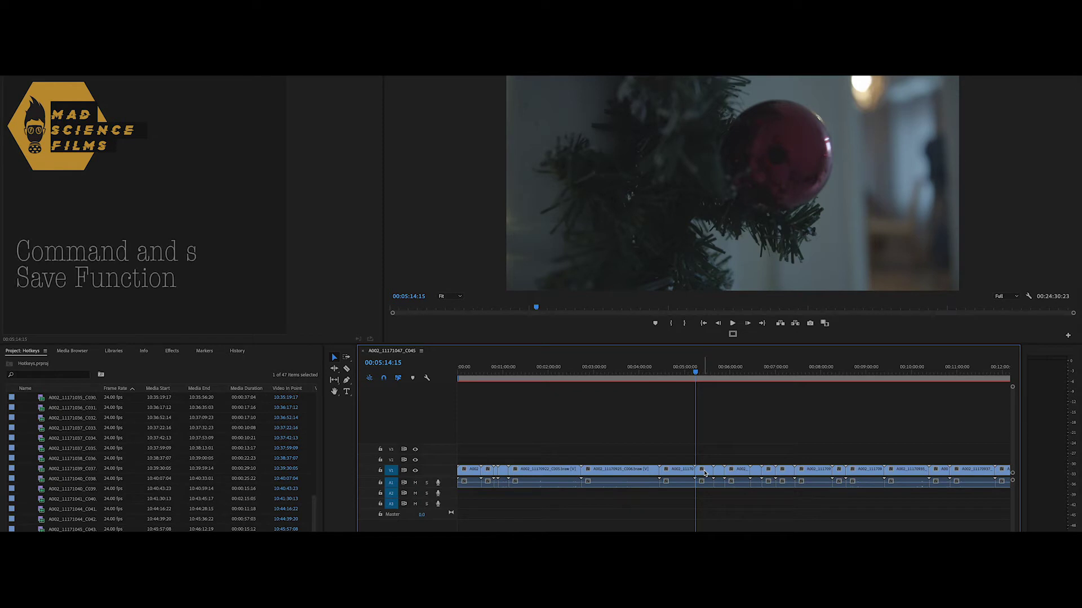
# Step: Save the Hotkeys project and zoom the timeline to fit the full sequence
pyautogui.press('super+s')
pyautogui.press('\\')
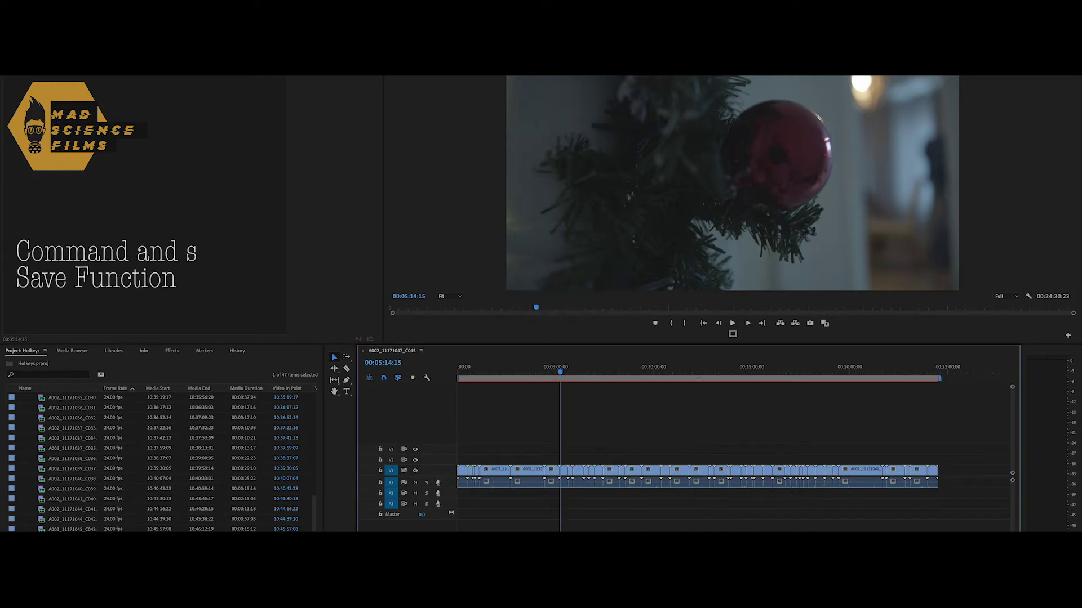
pyautogui.press('super+s')
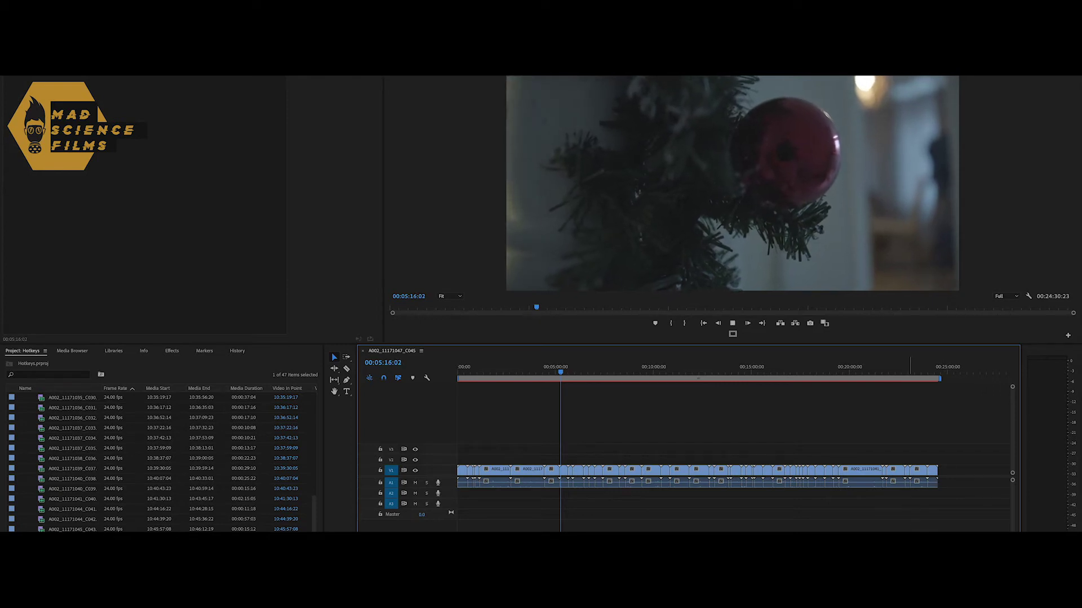
# Step: Stop playback at 00:05:16:17, select the clip under the playhead and zoom in around it
pyautogui.press('space')
pyautogui.press('d')
pyautogui.press('=')
pyautogui.press('=')
pyautogui.press('=')
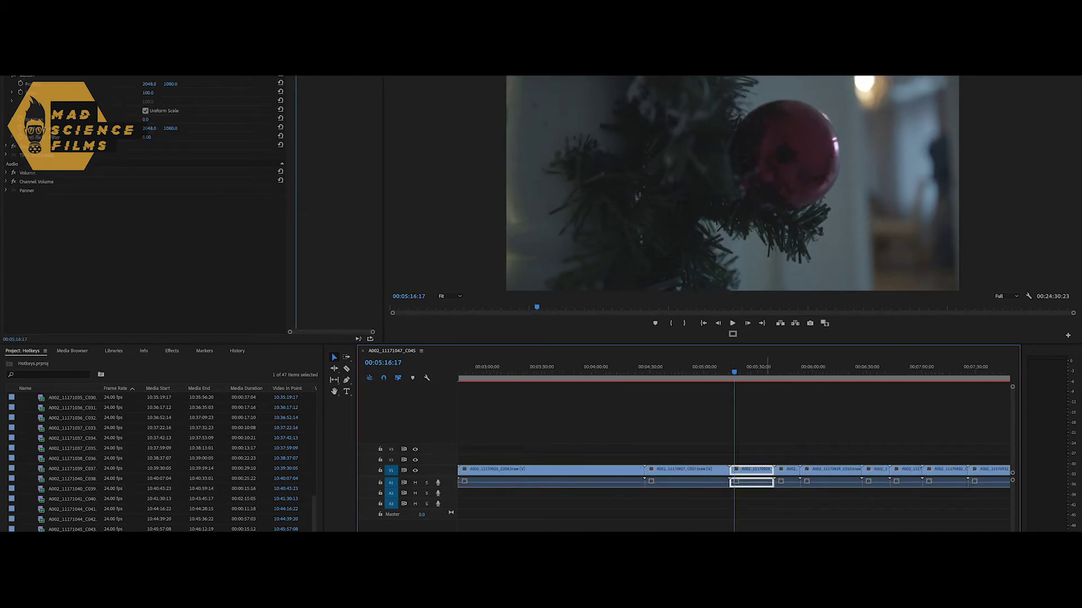
# Step: Cut the clips near 00:05:00 at five points with the Razor tool, undoing the last cut
pyautogui.press('c')
pyautogui.click(734, 475)
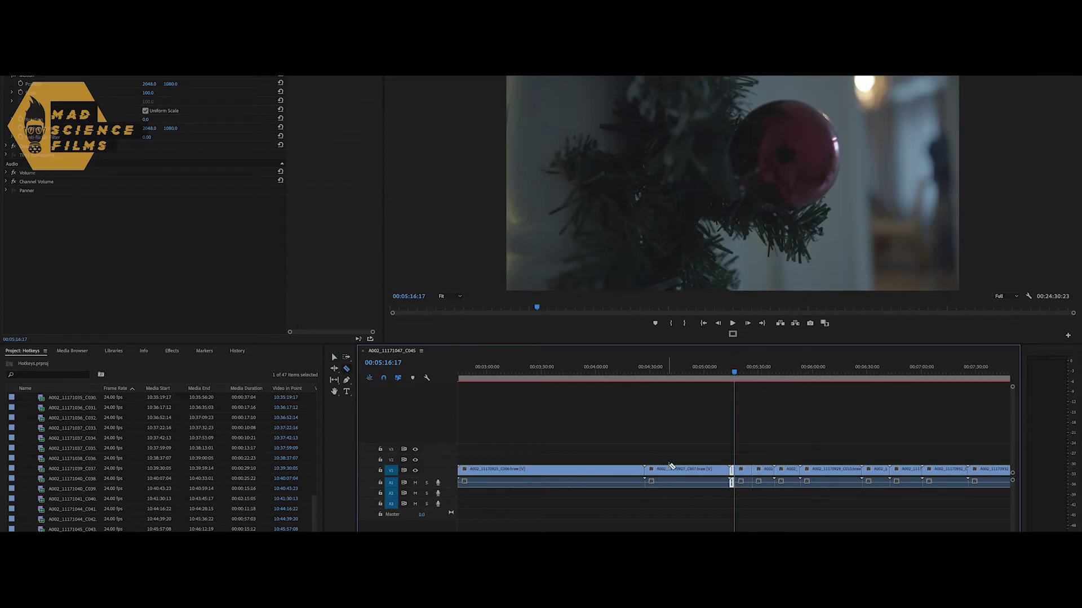
pyautogui.click(686, 475)
pyautogui.click(666, 475)
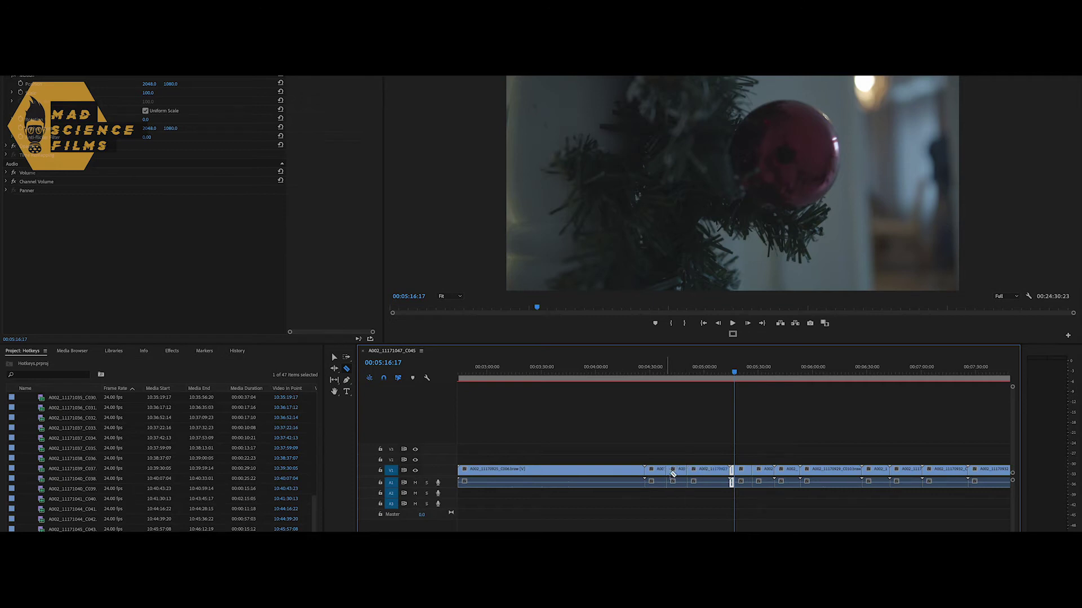
pyautogui.click(714, 475)
pyautogui.click(827, 475)
pyautogui.hotkey('ctrl', 'z')
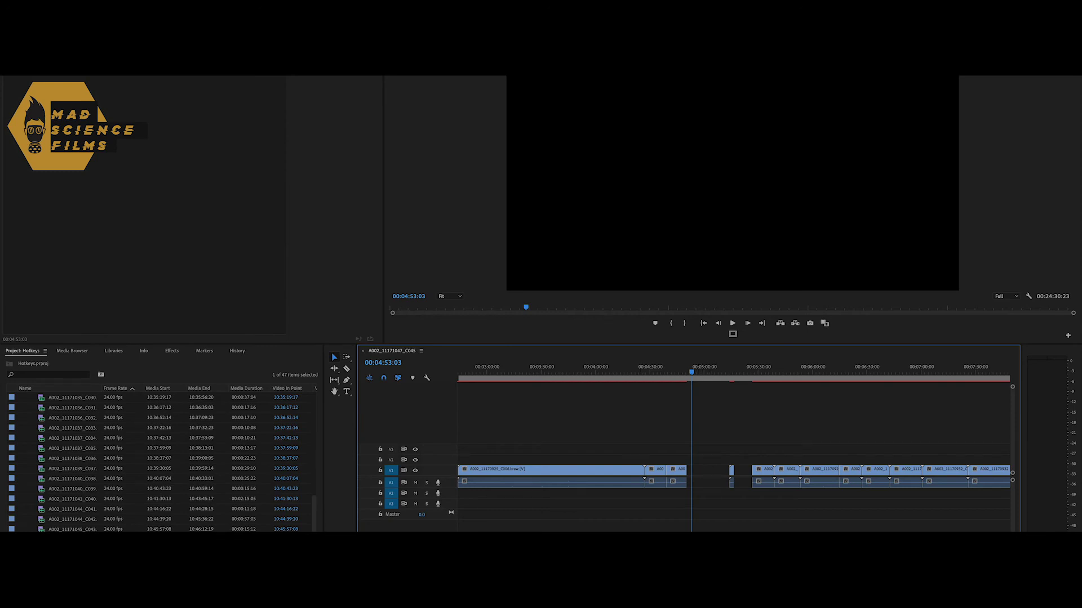
# Step: Marquee-select the clips after the gap, try dragging them left, then undo the move
pyautogui.press('-')
pyautogui.press('-')
pyautogui.press('-')
pyautogui.moveTo(944, 525); pyautogui.dragTo(555, 426)
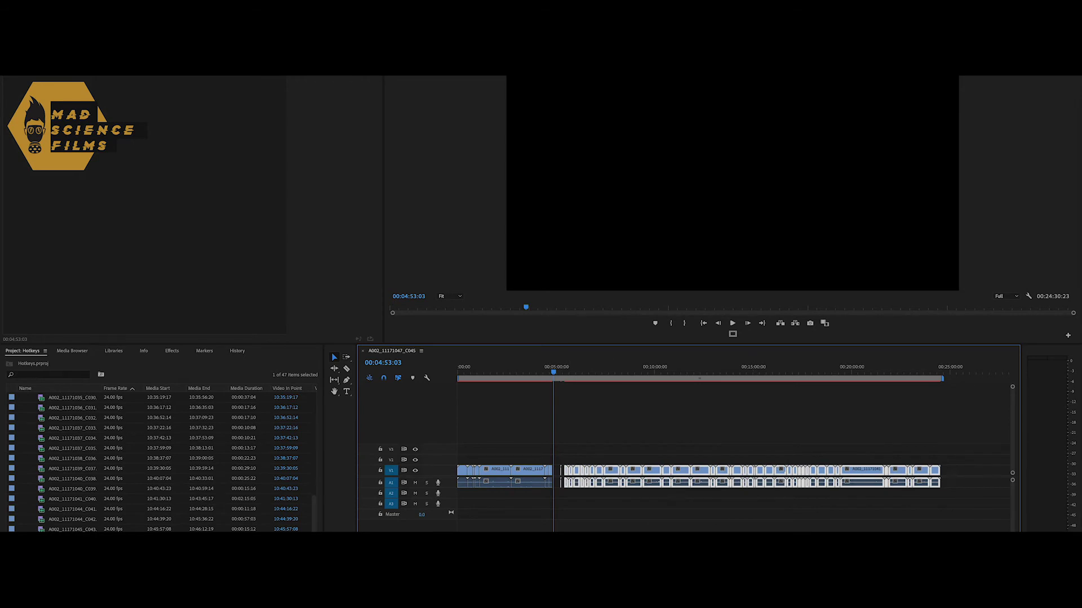
pyautogui.press('=')
pyautogui.press('=')
pyautogui.press('=')
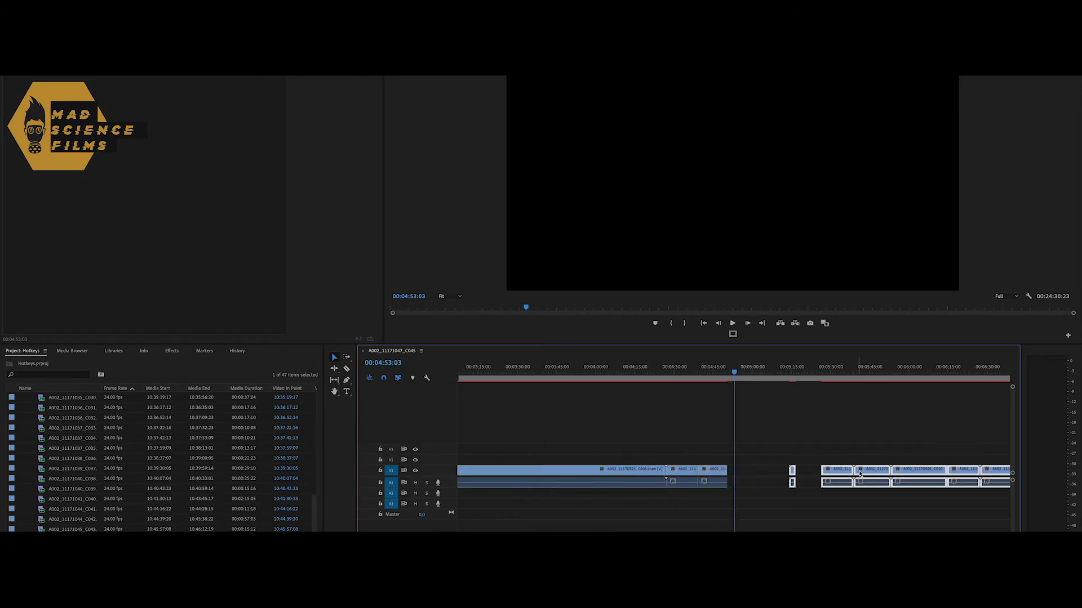
pyautogui.moveTo(840, 468); pyautogui.dragTo(750, 468)
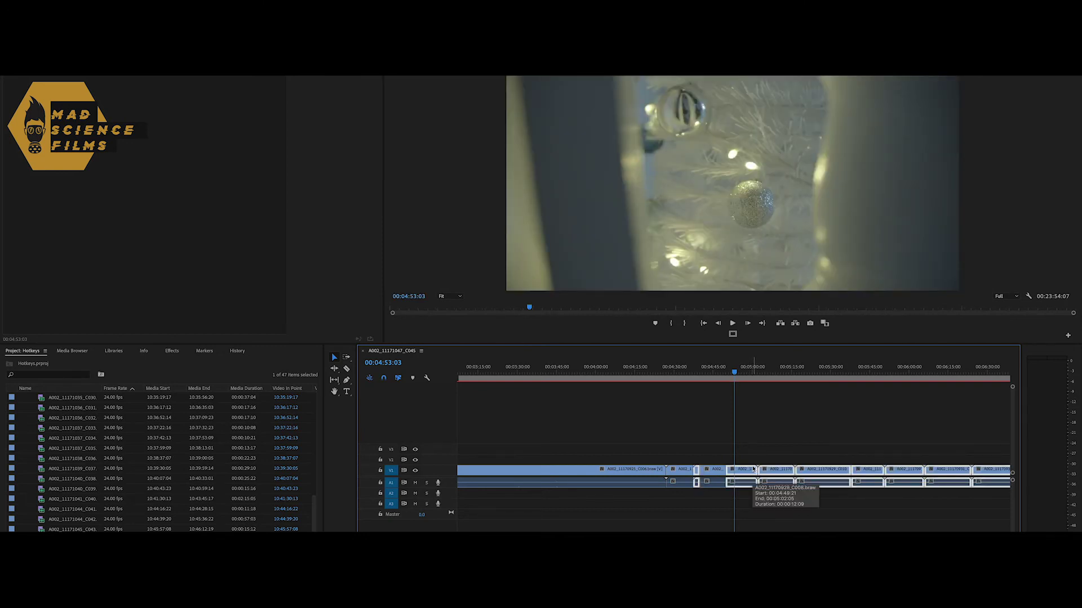
pyautogui.hotkey('ctrl', 'z')
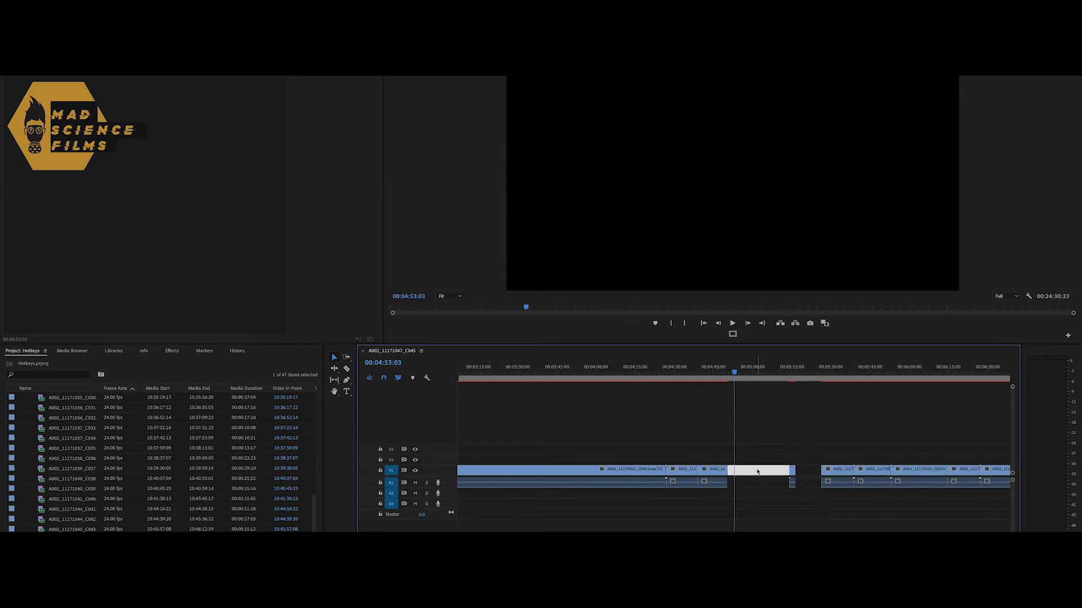
# Step: Ripple-delete the unwanted V1 clip and the leftover gap so the sequence runs 00:23:57:13
pyautogui.hotkey('shift', 'Delete')
pyautogui.click(754, 472)
pyautogui.press('Delete')
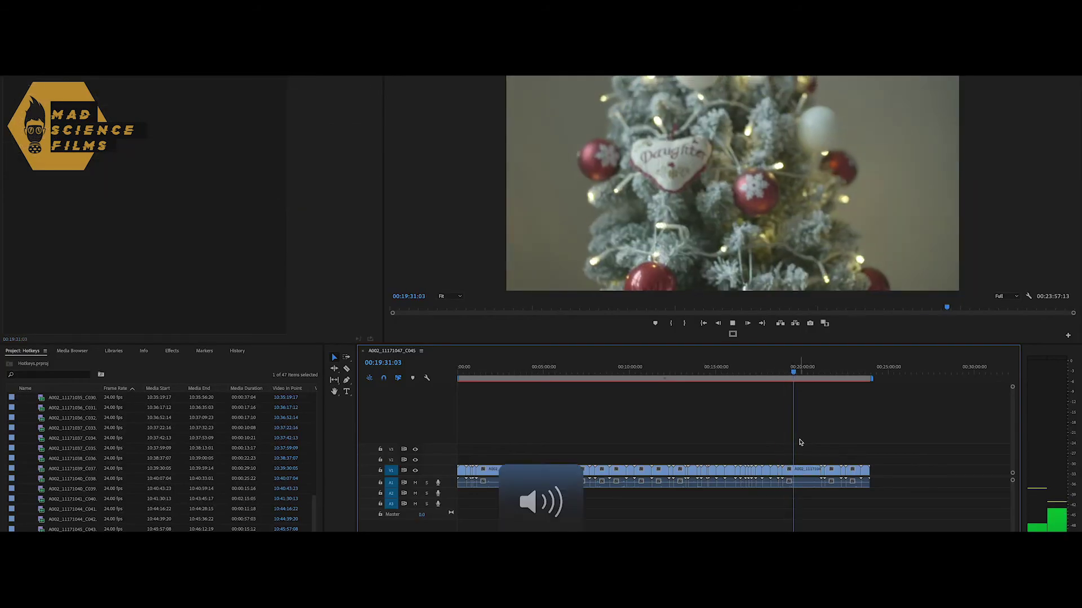
# Step: Select the Christmas-tree clip, open Audio Gain, and nudge its volume down and back up
pyautogui.click(809, 472)
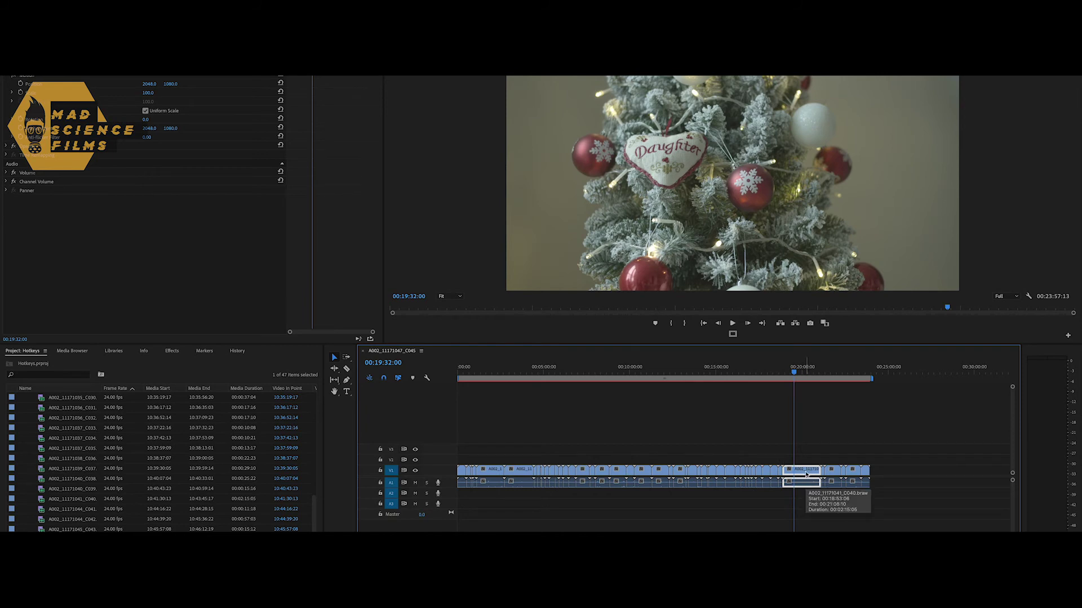
pyautogui.press('g')
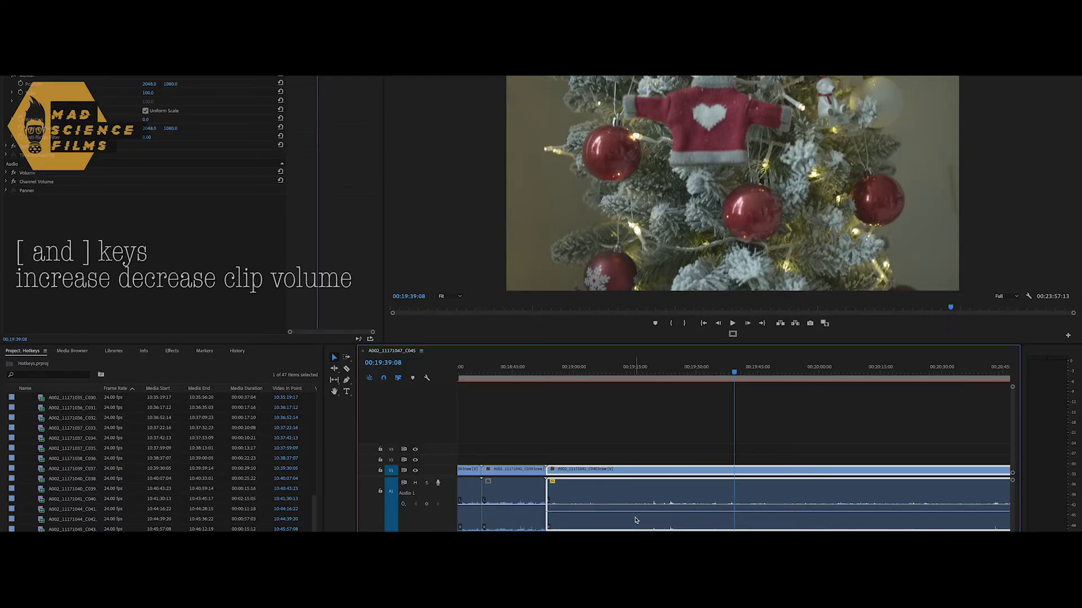
pyautogui.press('[')
pyautogui.press('[')
pyautogui.press('[')
pyautogui.press(']')
pyautogui.press(']')
pyautogui.press(']')
pyautogui.press(']')
pyautogui.press(']')
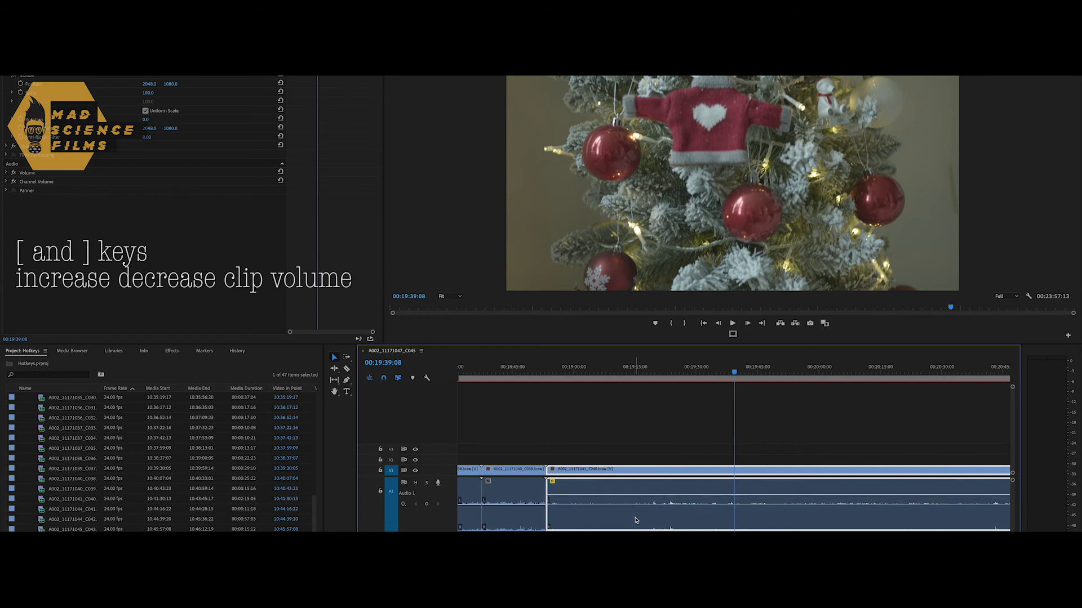
# Step: Lower the clip's volume four steps, raise it again, and zoom out to the whole sequence
pyautogui.press('[')
pyautogui.press('[')
pyautogui.press('[')
pyautogui.press('[')
pyautogui.press('[')
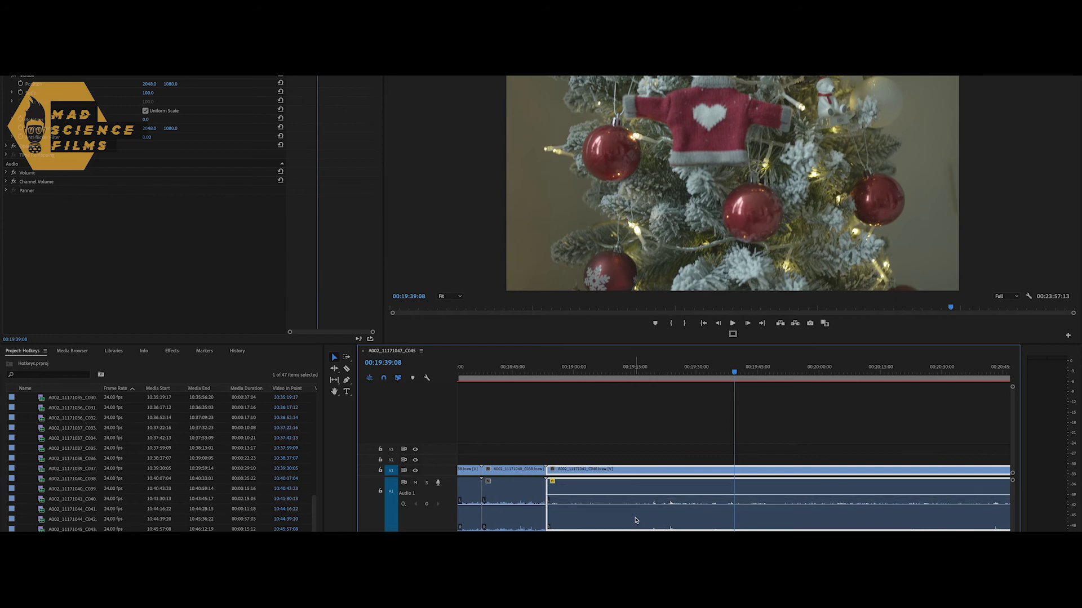
pyautogui.press('[')
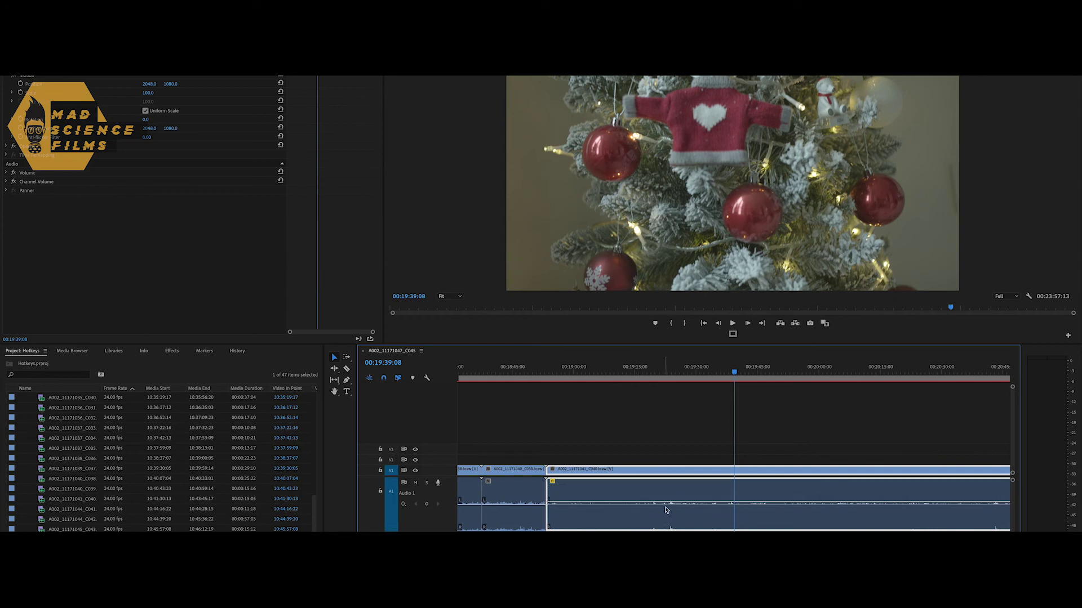
pyautogui.press('[')
pyautogui.press('[')
pyautogui.press('[')
pyautogui.press('[')
pyautogui.press('[')
pyautogui.press('[')
pyautogui.press('[')
pyautogui.press('[')
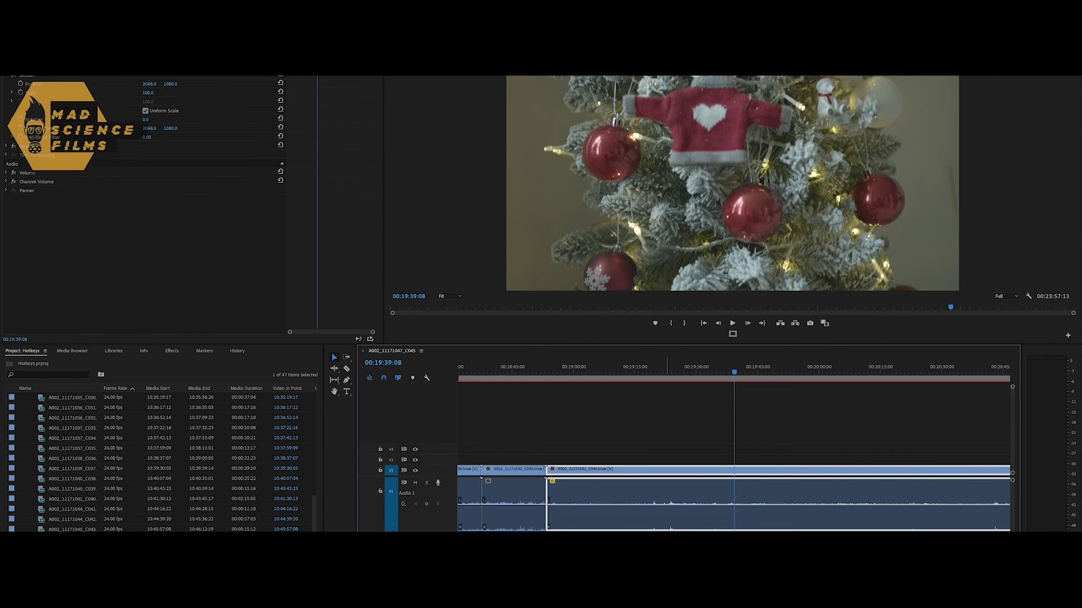
pyautogui.press('[')
pyautogui.hotkey('shift', ']')
pyautogui.press('\\')
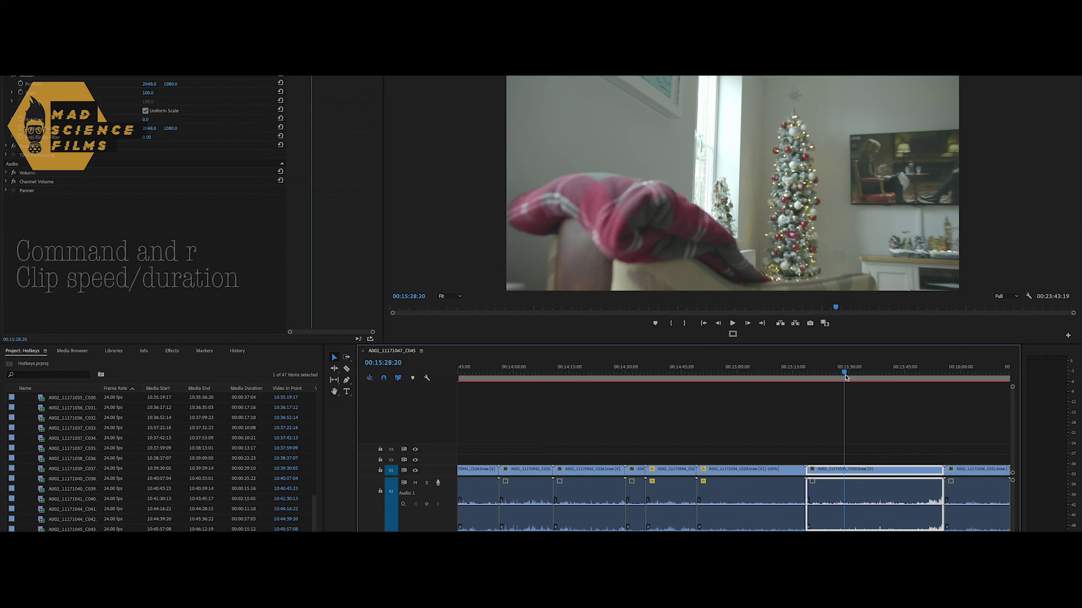
# Step: Open Clip Speed / Duration for the living-room clip, showing 100% speed and 00:00:37:04
pyautogui.press('super+r')
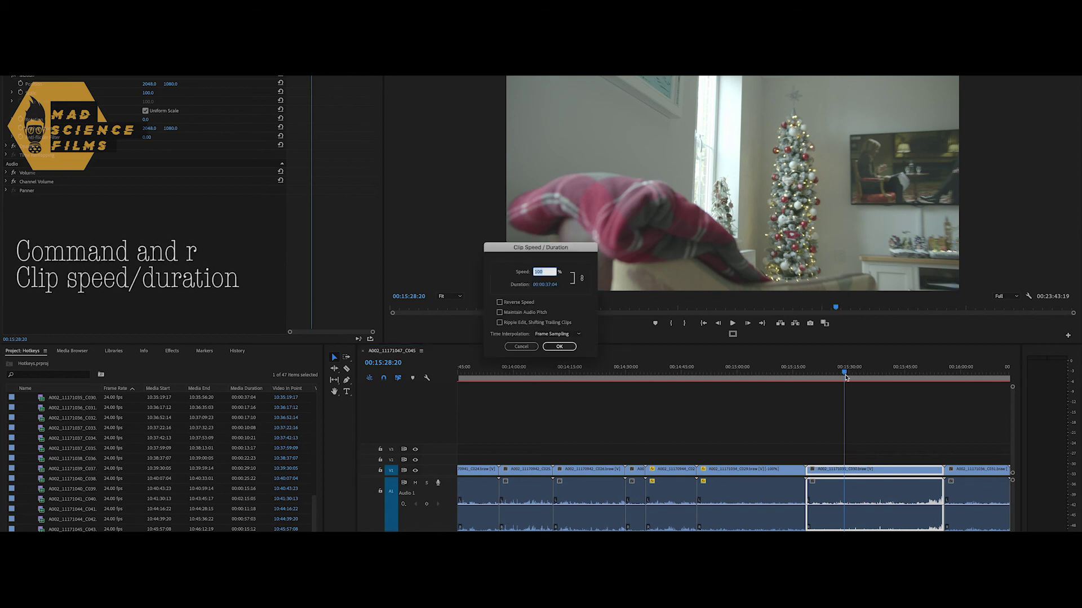